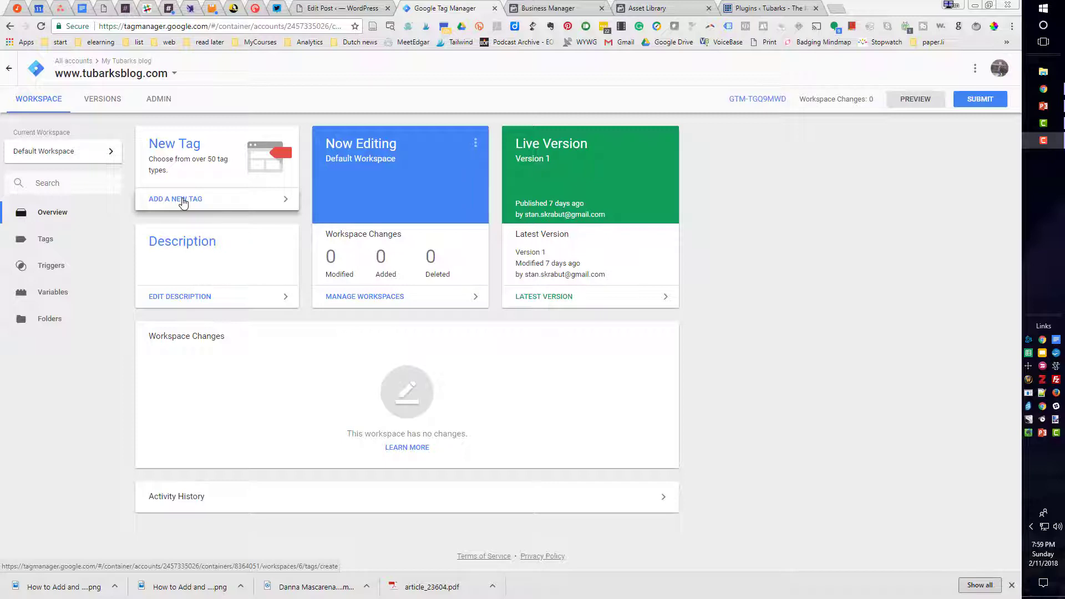
Step: Create a new tag named 'Fb Pixel Tag' and set its type to Custom HTML
left_click(183, 202)
left_click(350, 71)
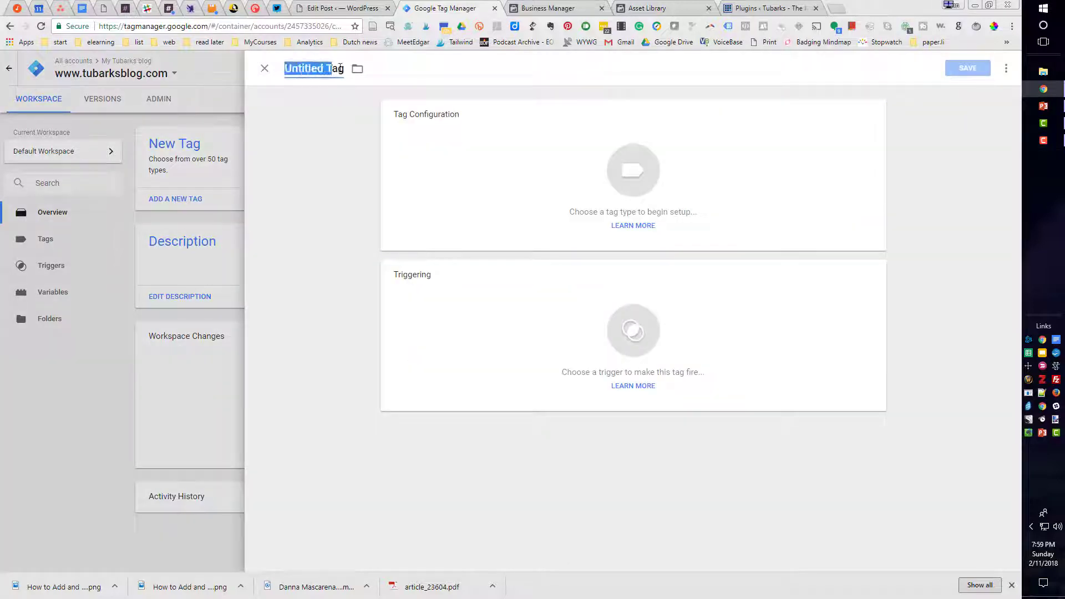
type("F")
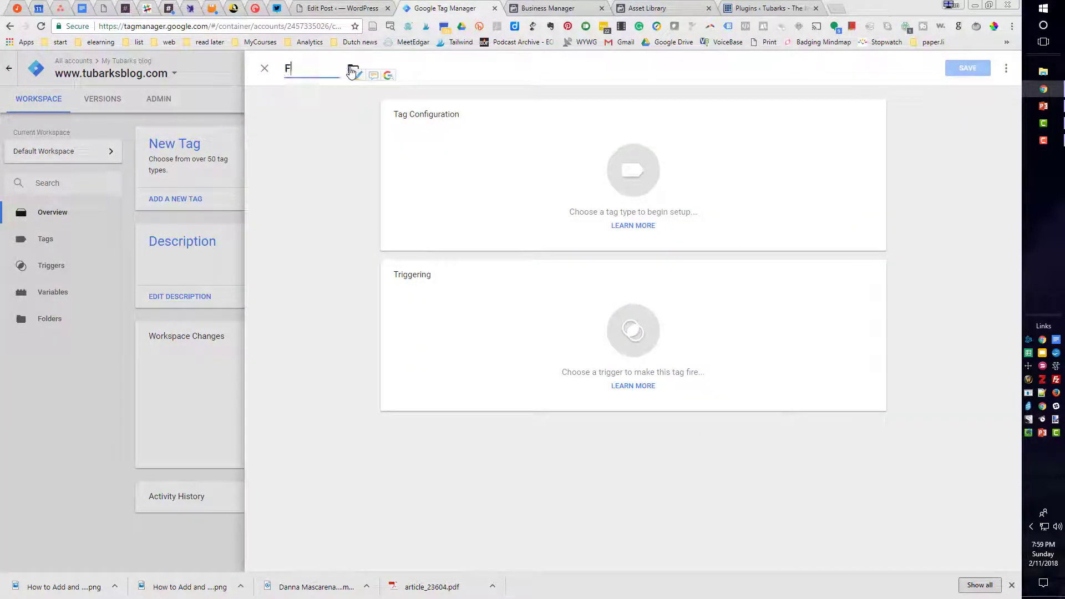
type("b Pixel Tag")
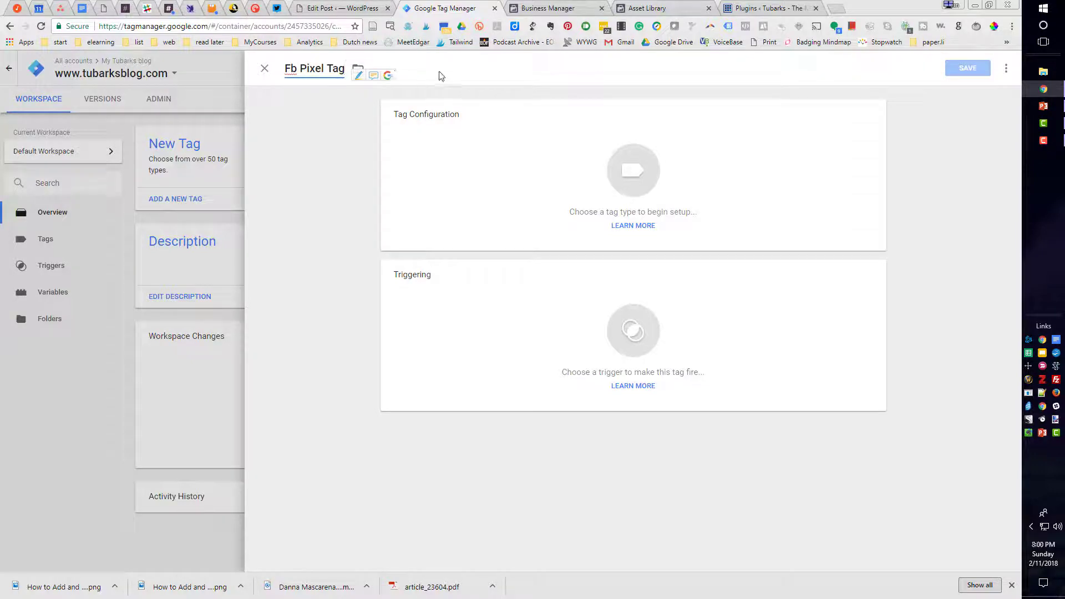
left_click(441, 75)
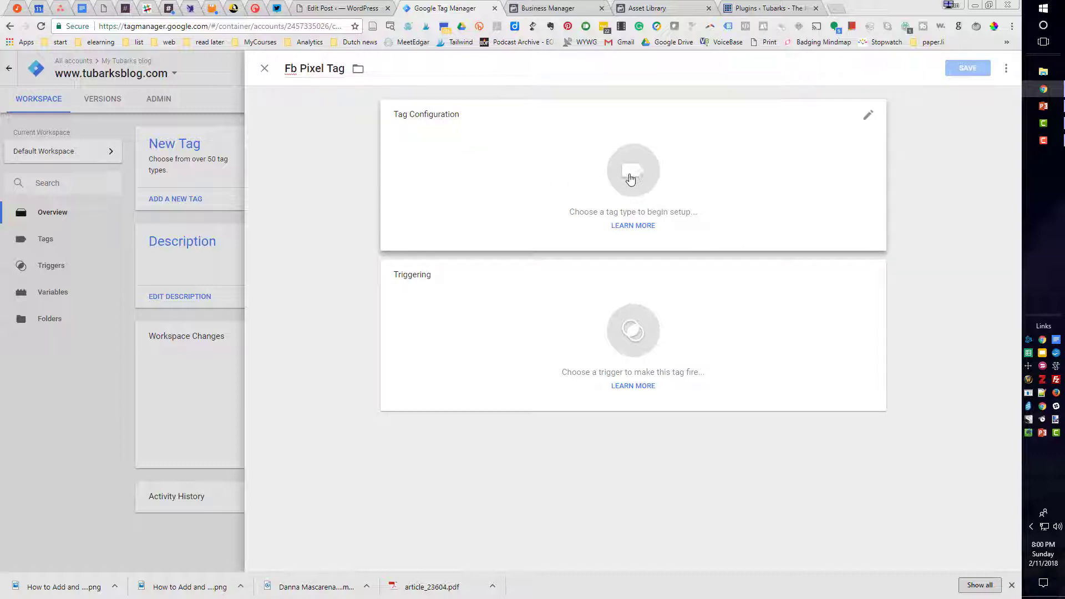
left_click(630, 179)
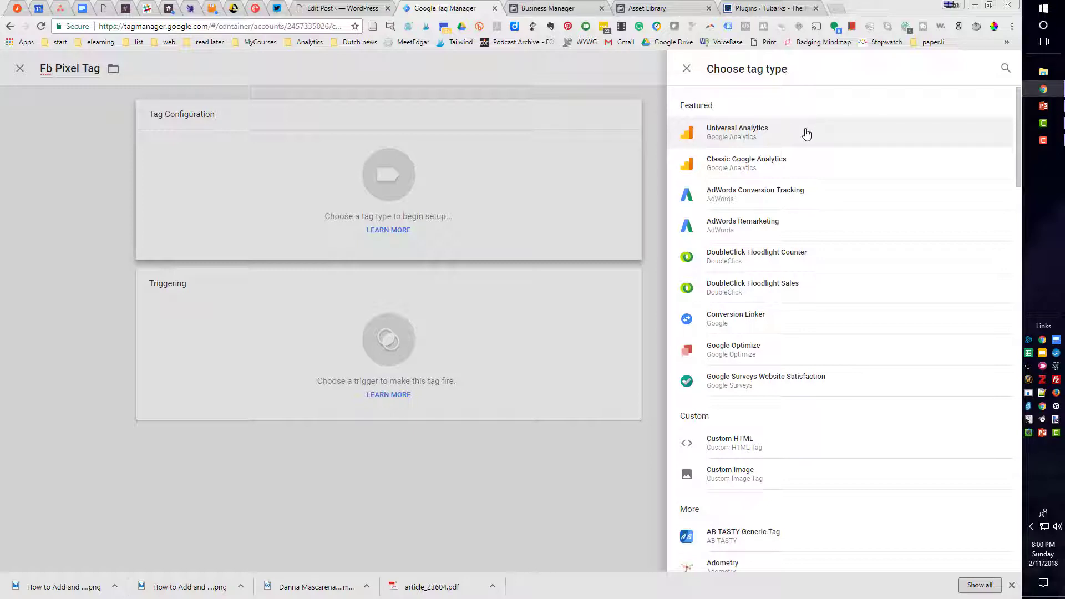
left_click(717, 444)
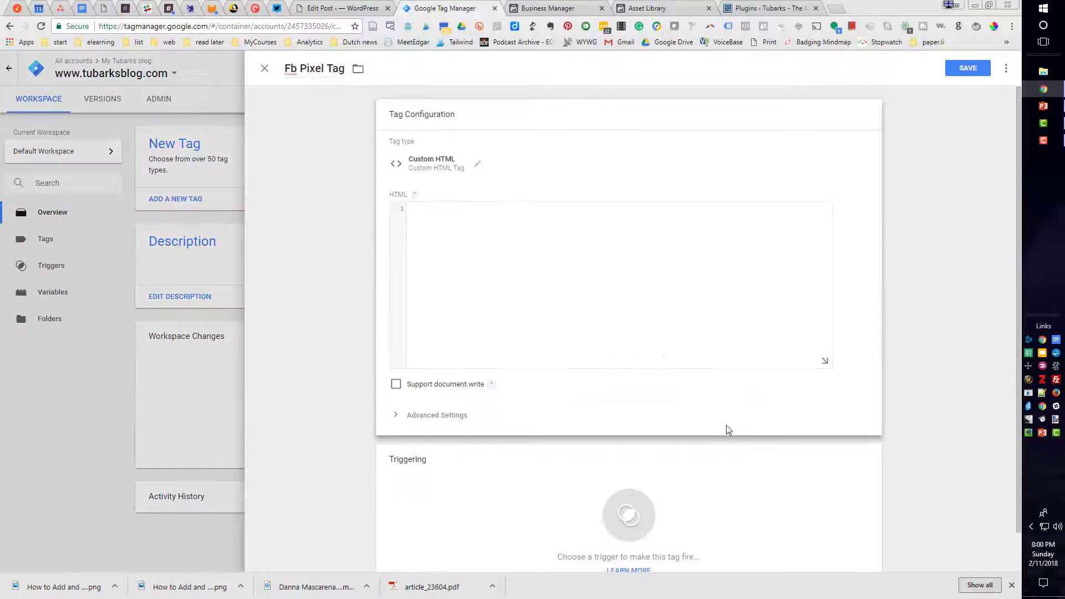
left_click(424, 212)
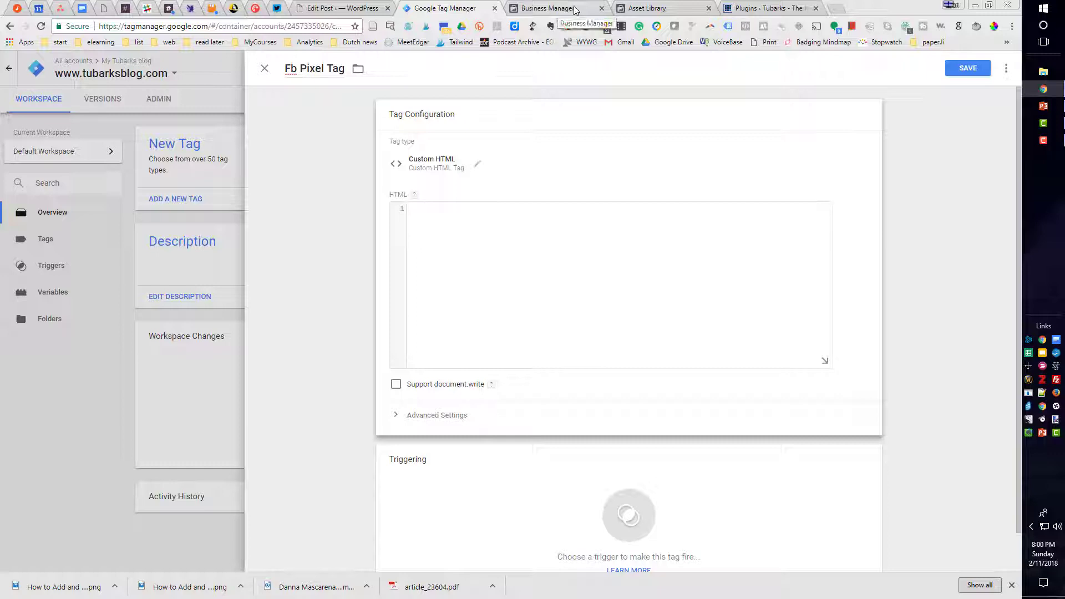
Step: In Business Manager, go through All Tools to the Events Manager Pixels list
left_click(641, 11)
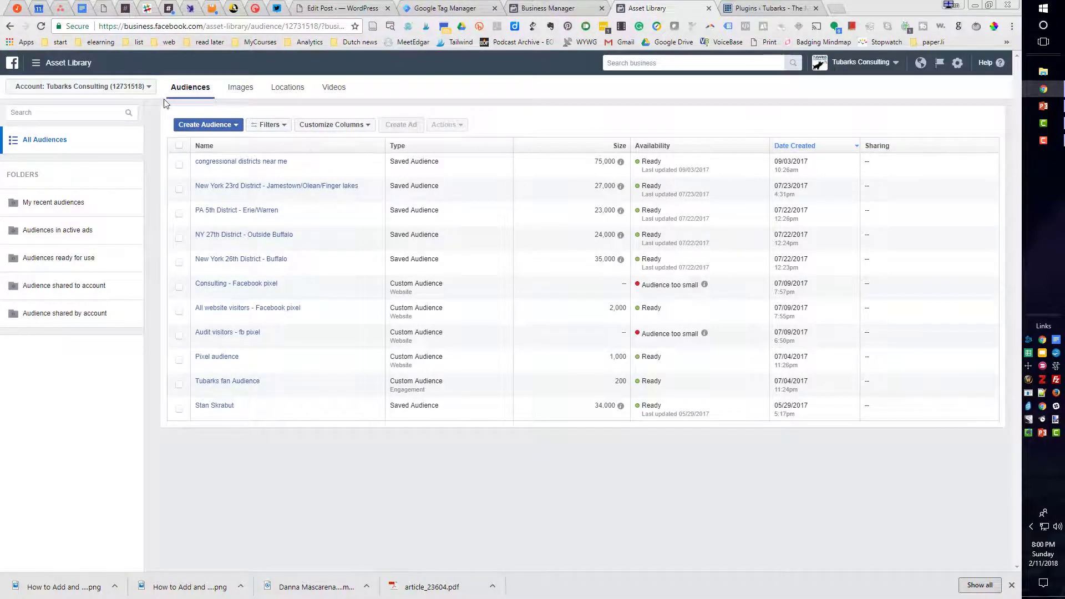
left_click(42, 62)
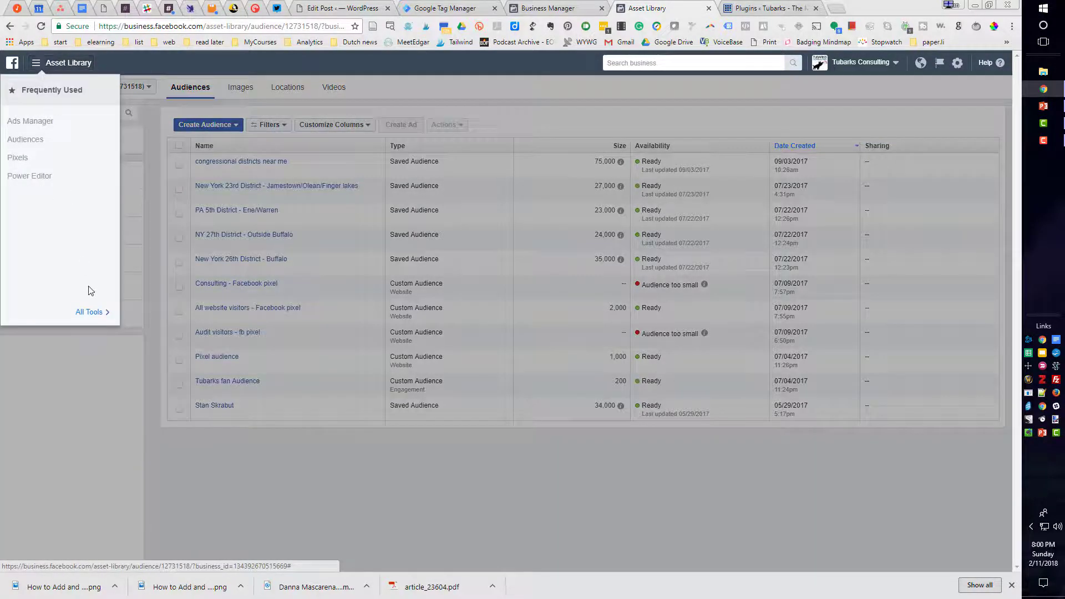
left_click(87, 313)
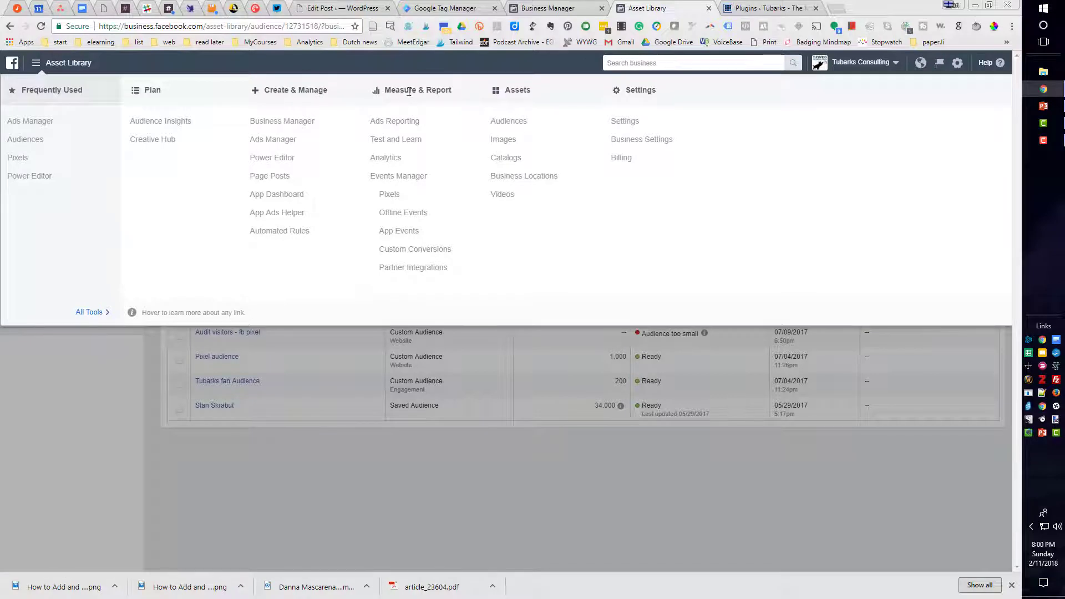
left_click(388, 195)
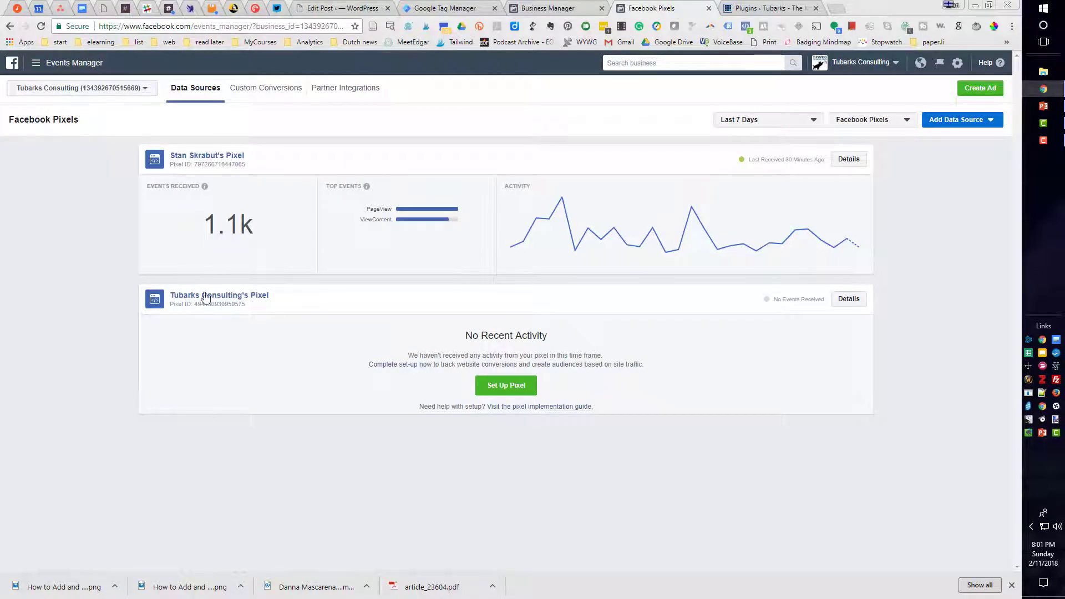
Step: Open the active pixel's setup and choose to install the code manually
left_click(202, 156)
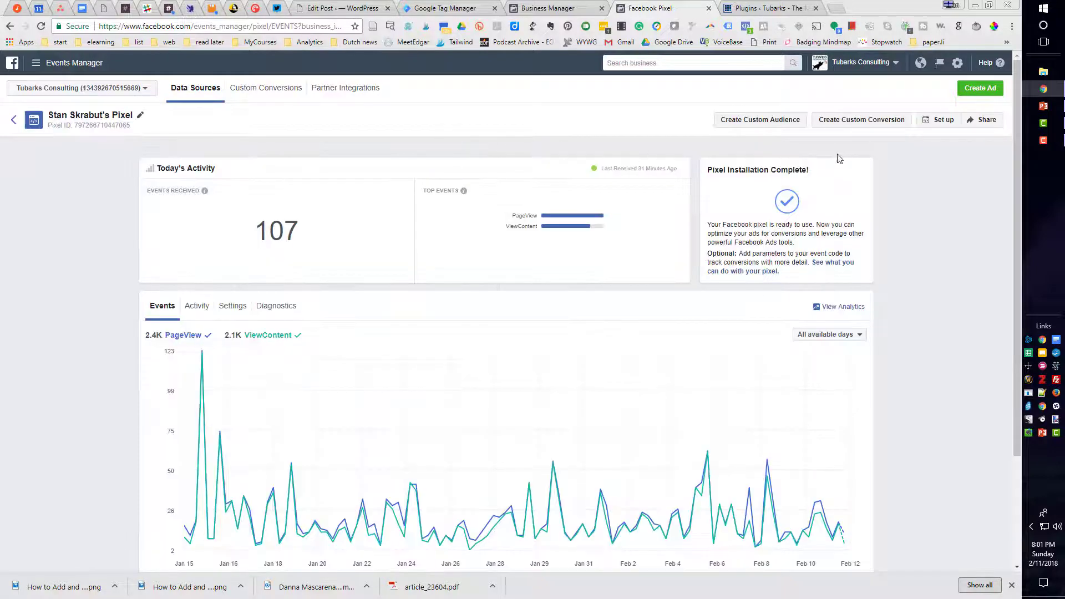
left_click(942, 121)
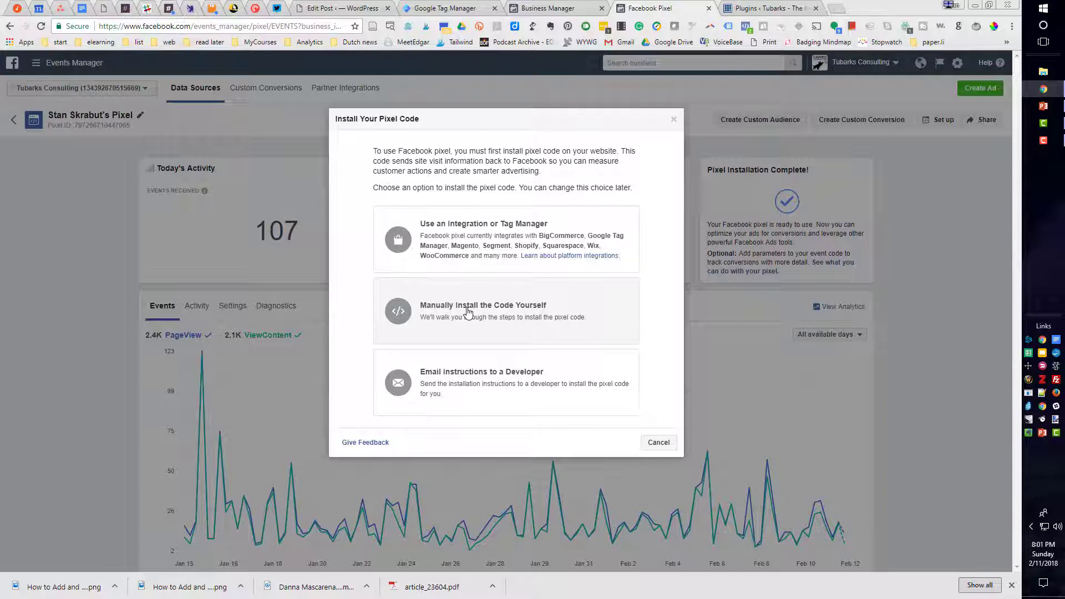
left_click(467, 312)
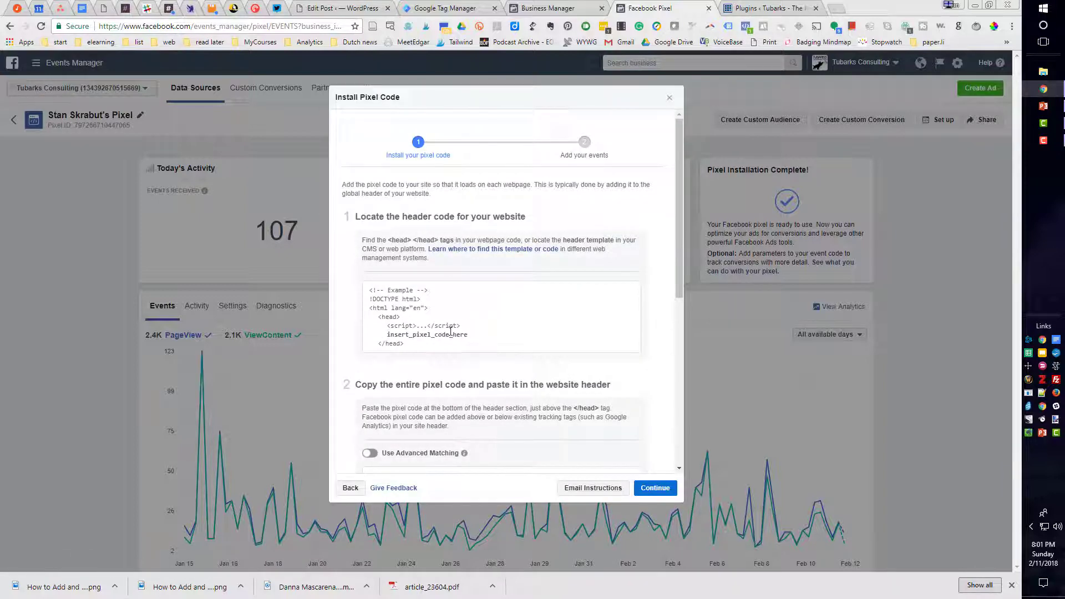
Step: Copy the pixel base code and finish the installation walkthrough
scroll(457, 333, "down", 4)
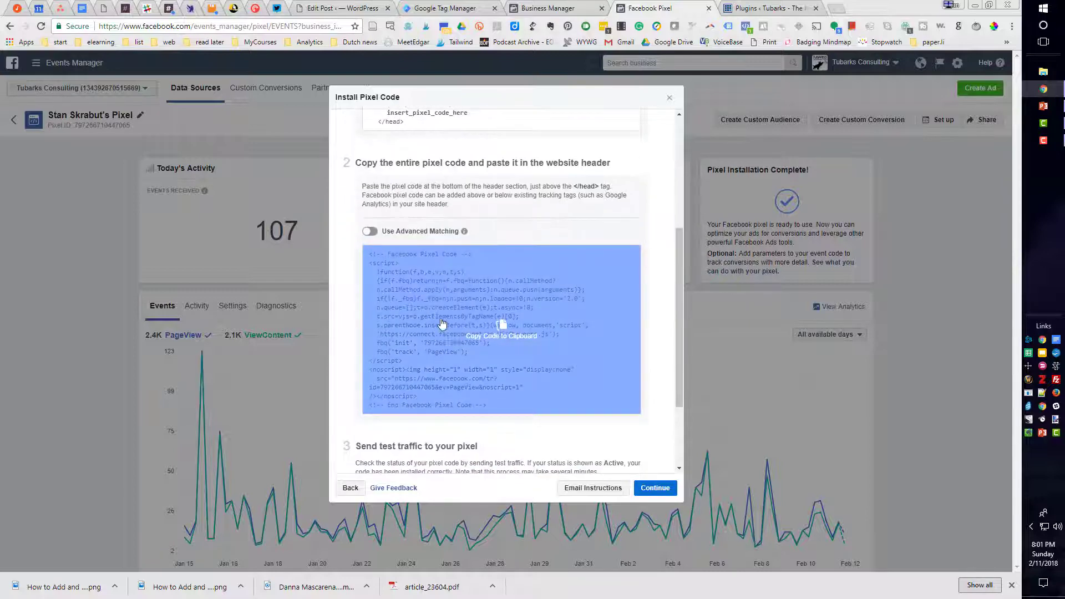
left_click(501, 331)
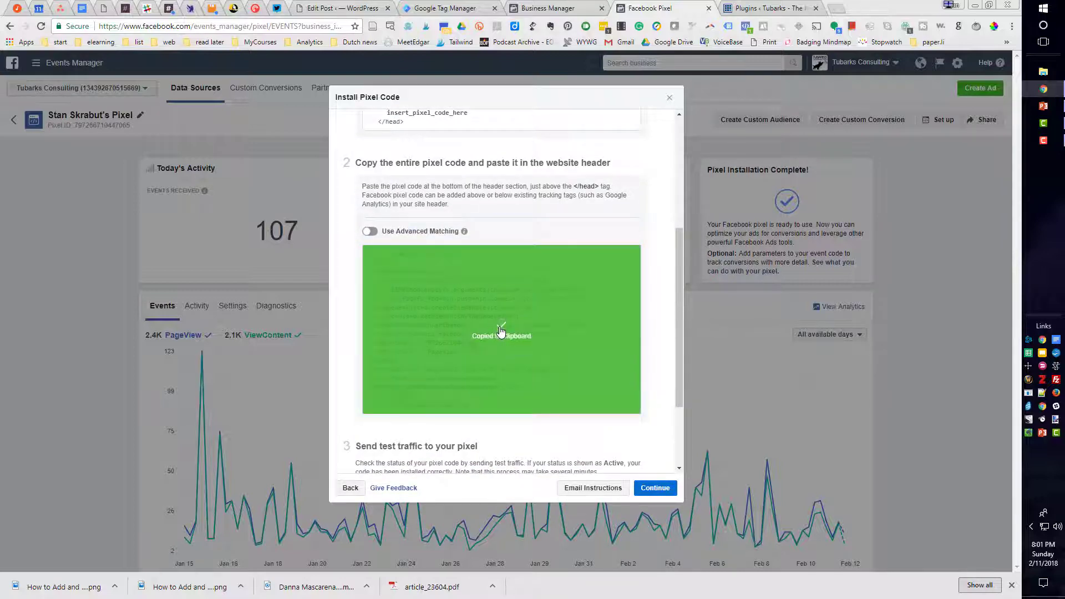
left_click(654, 488)
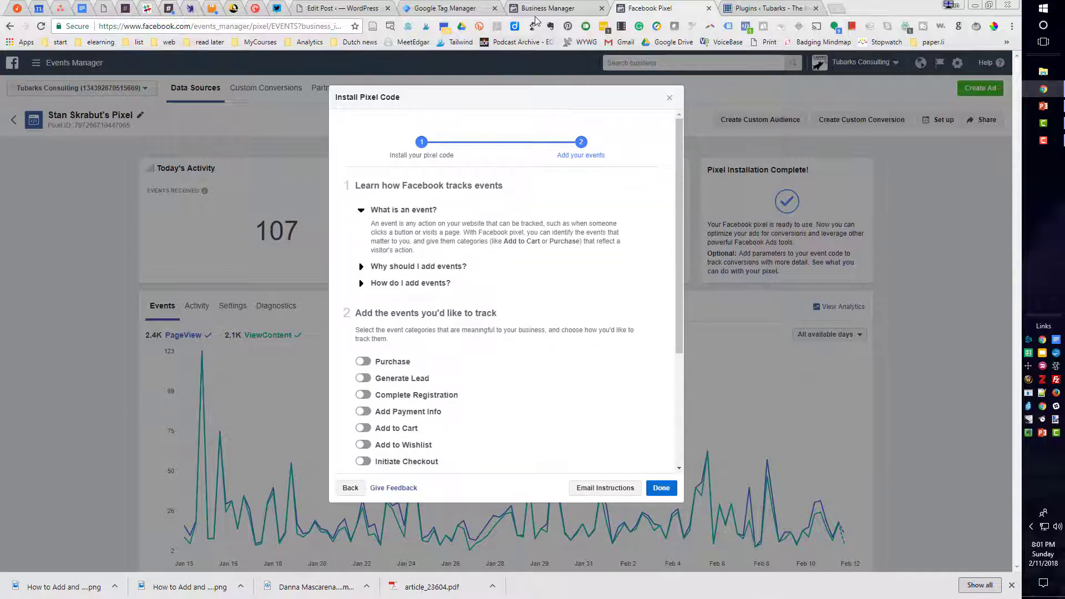
left_click(660, 488)
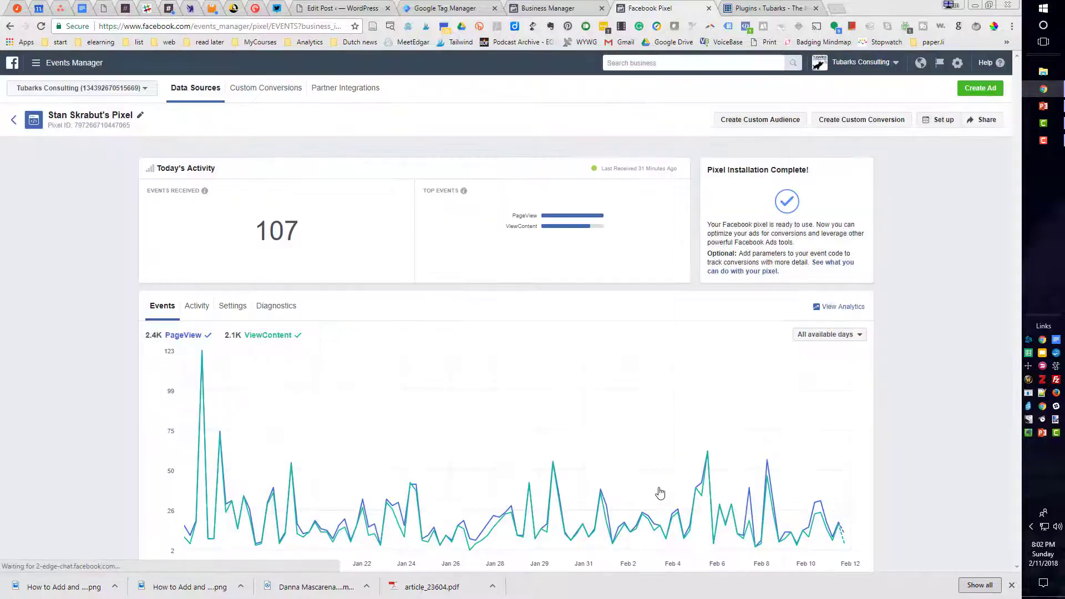
Step: Paste the Facebook Pixel code as plain text into the Fb Pixel Tag's HTML box
left_click(447, 11)
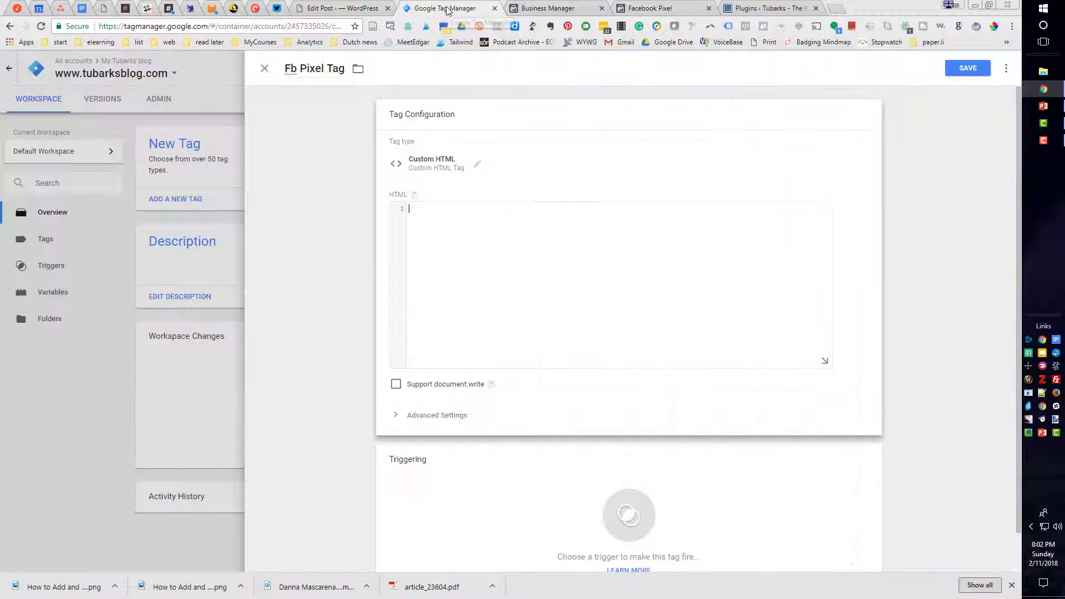
left_click(426, 210)
right_click(427, 209)
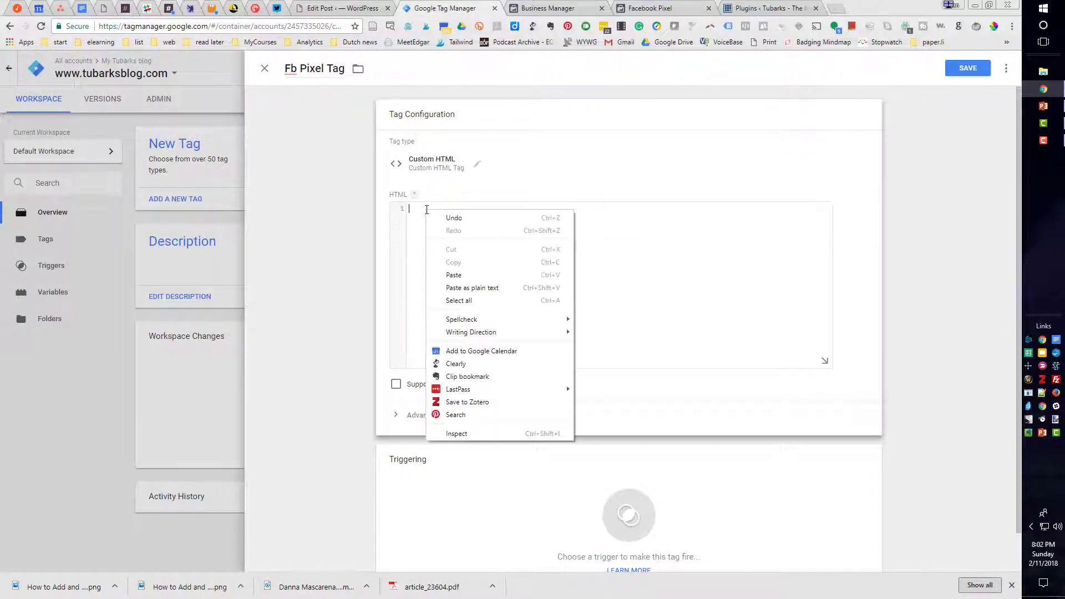
left_click(466, 287)
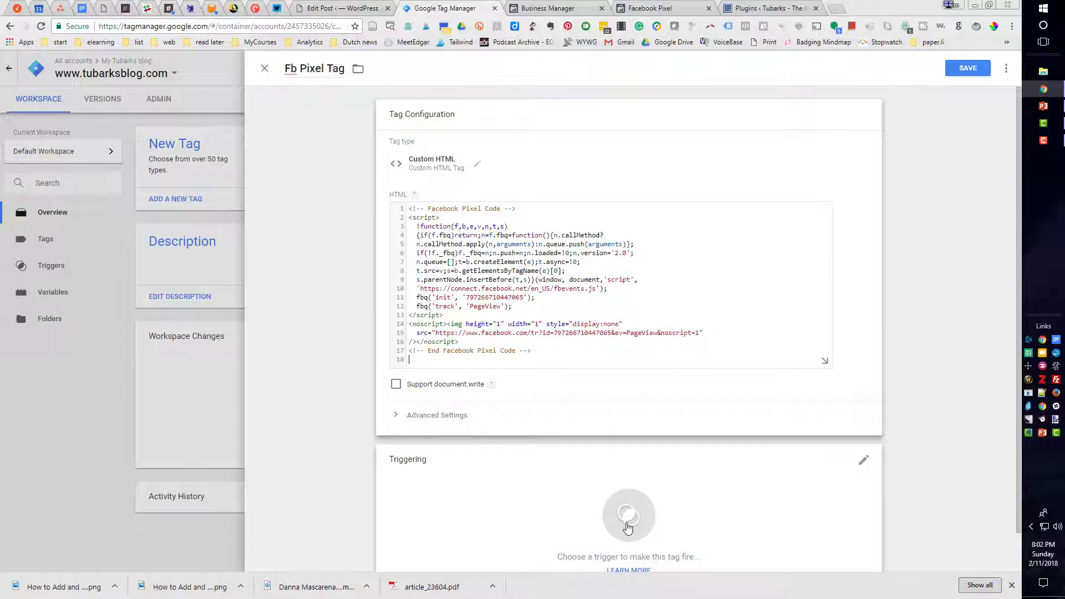
Step: Set the tag to fire on All Pages and save it
left_click(627, 516)
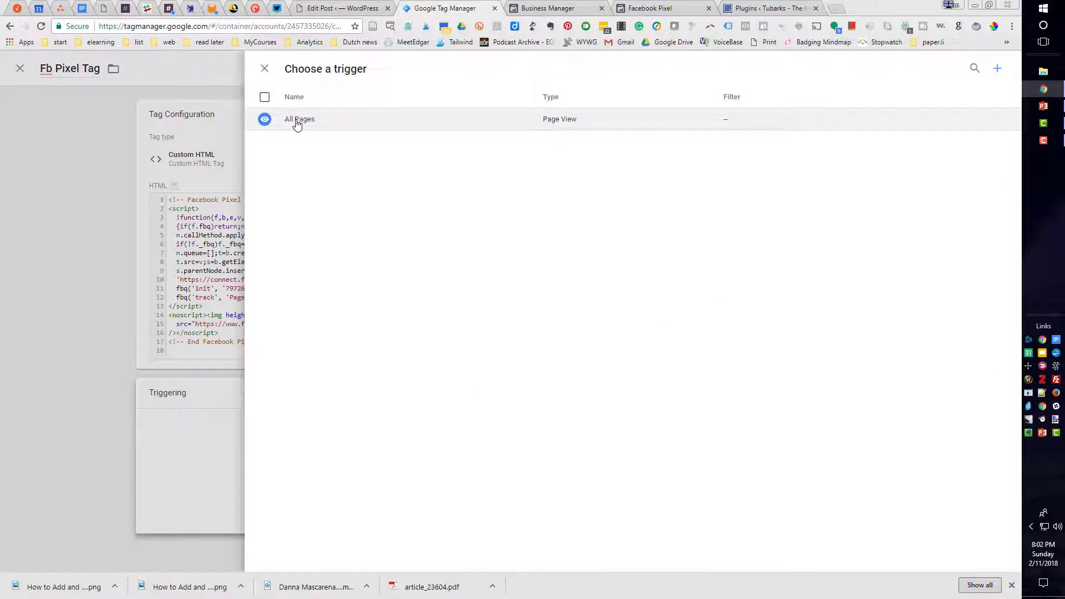
left_click(298, 120)
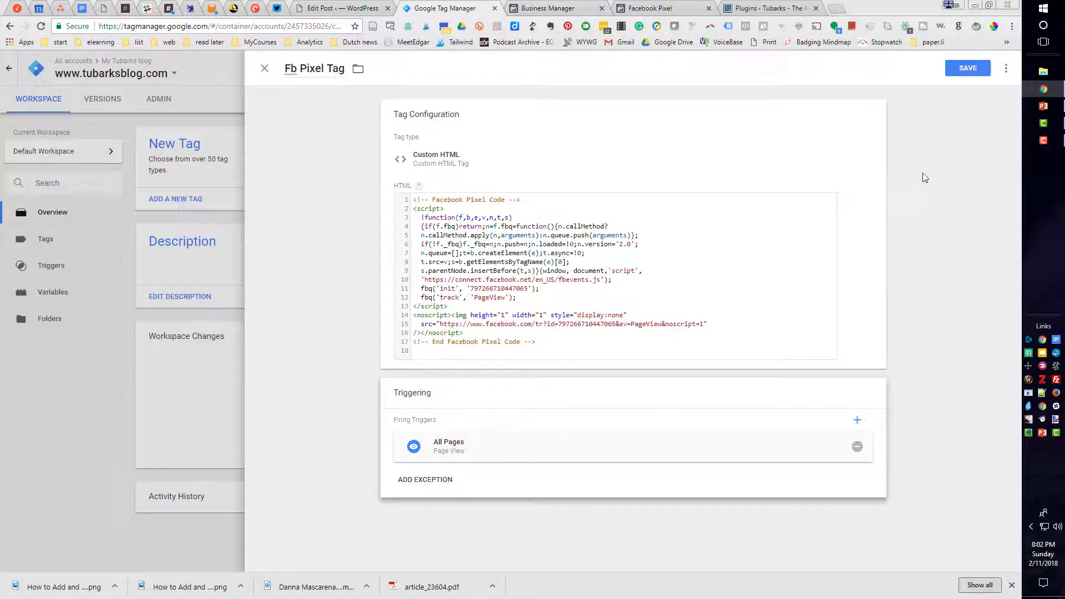
left_click(965, 76)
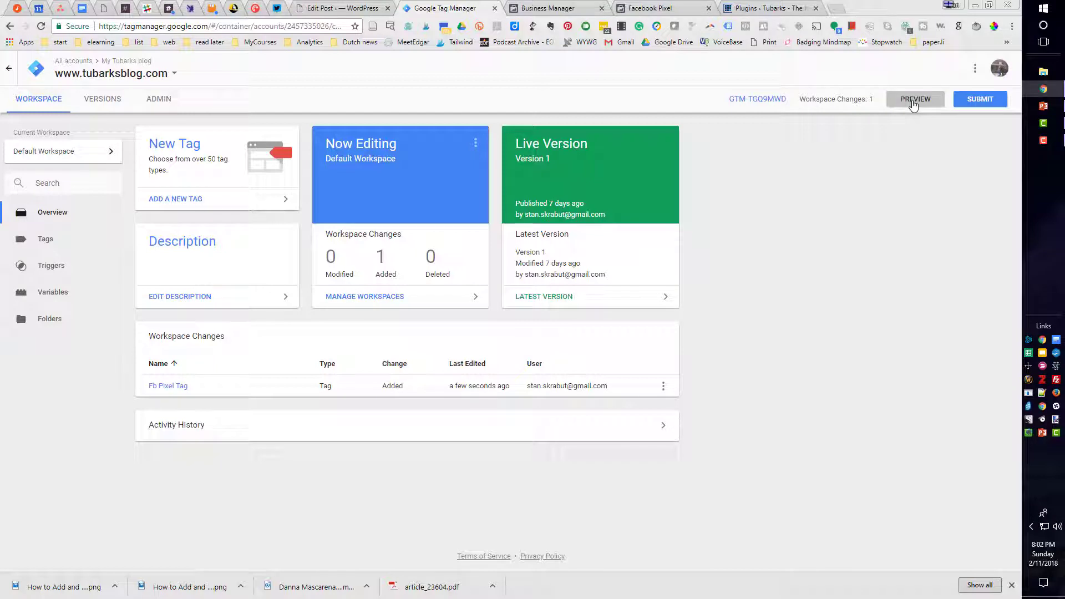
Step: Preview, then submit and publish the workspace as version 'Tubarksblog - 11 Feb 2018'
left_click(910, 107)
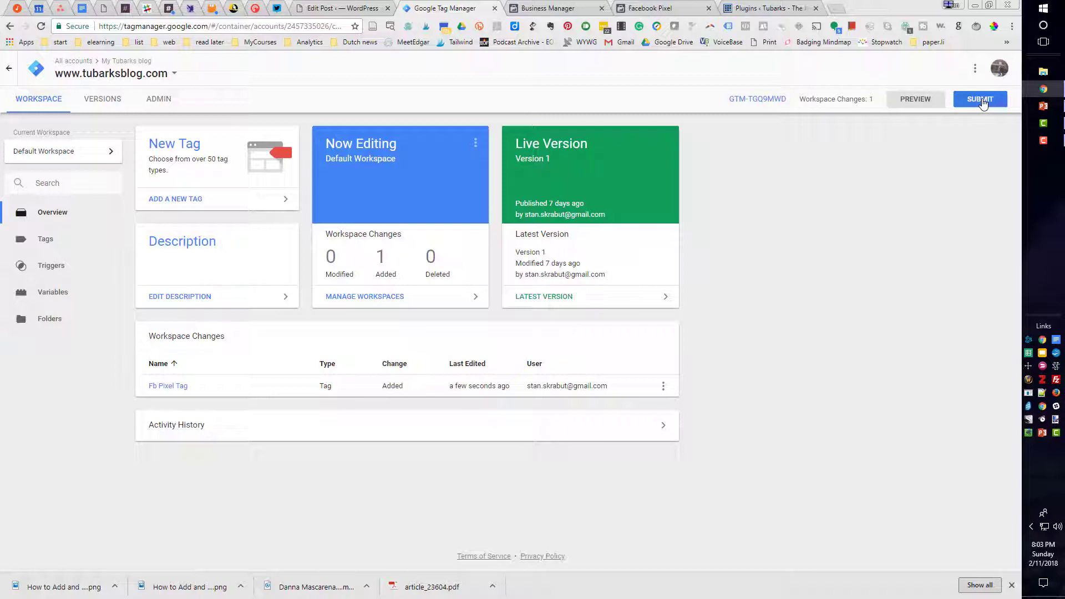
left_click(980, 100)
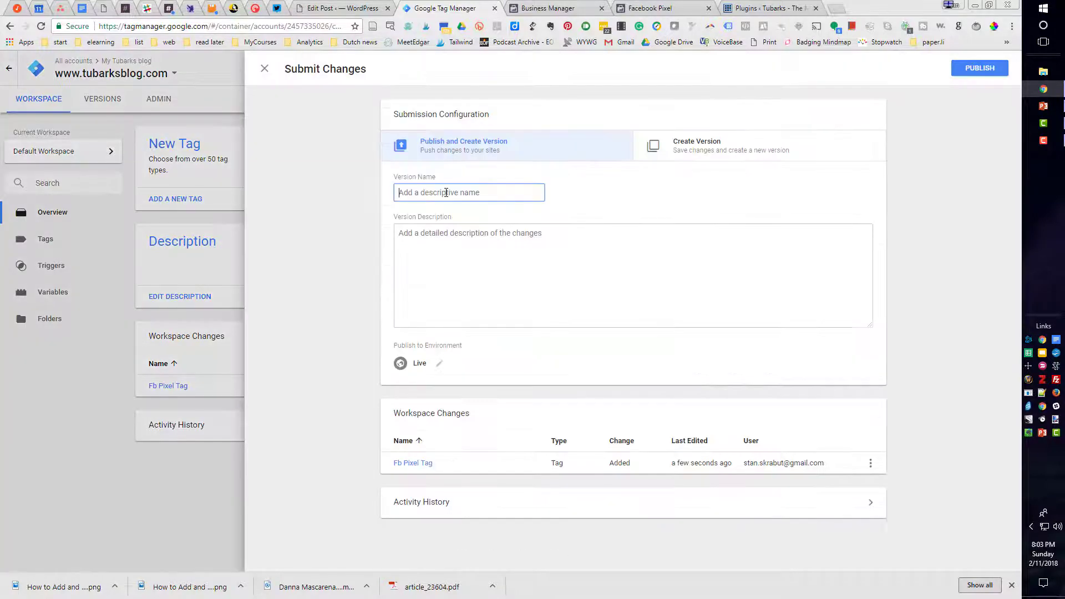
type("T")
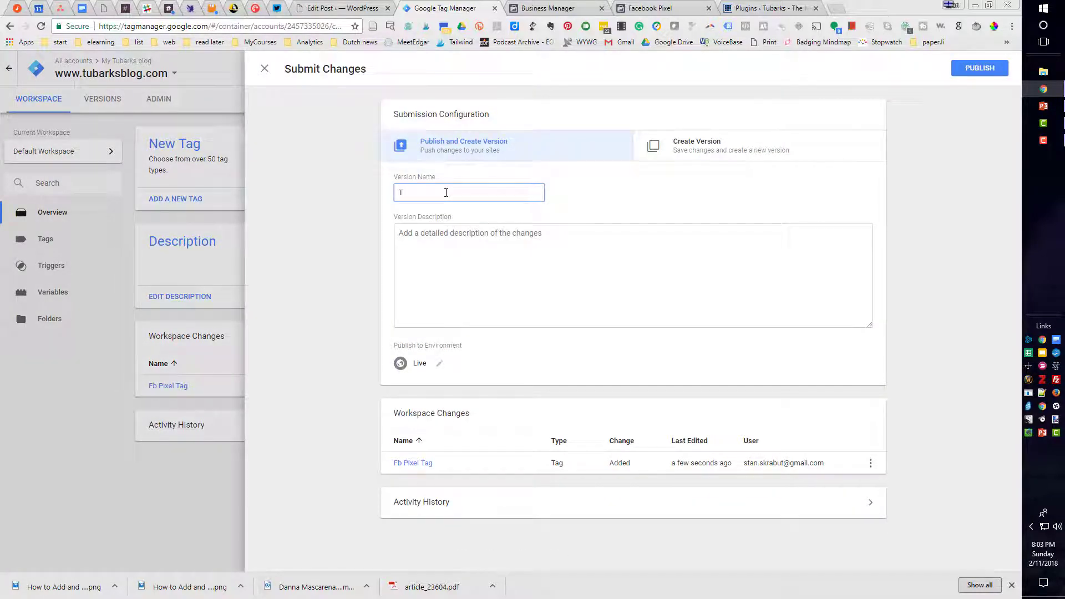
type("ubarksblog - 11 Feb 2018")
left_click(979, 68)
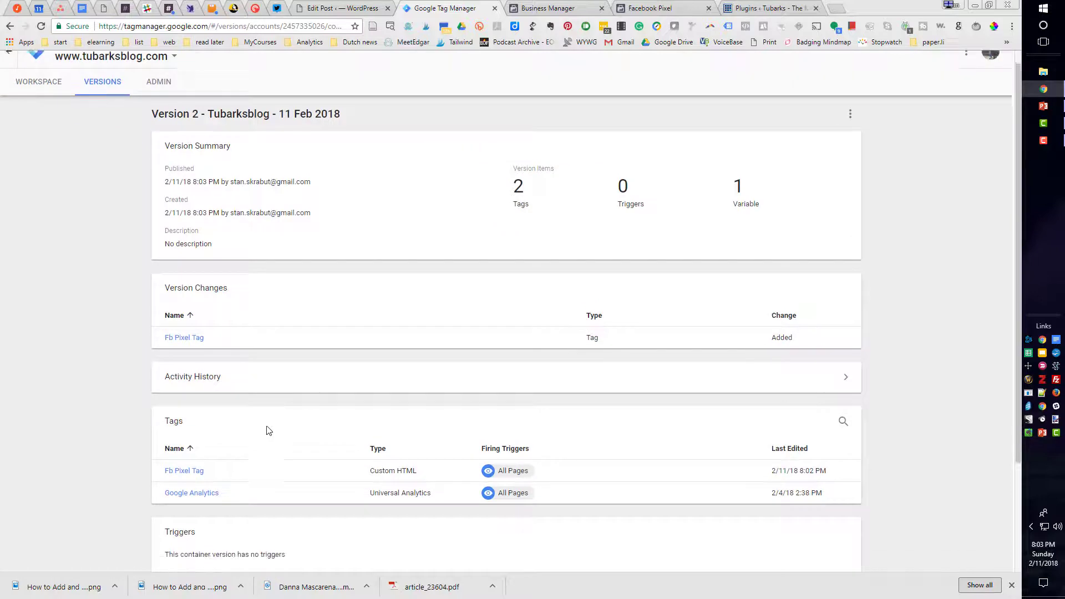
scroll(268, 432, "down", 2)
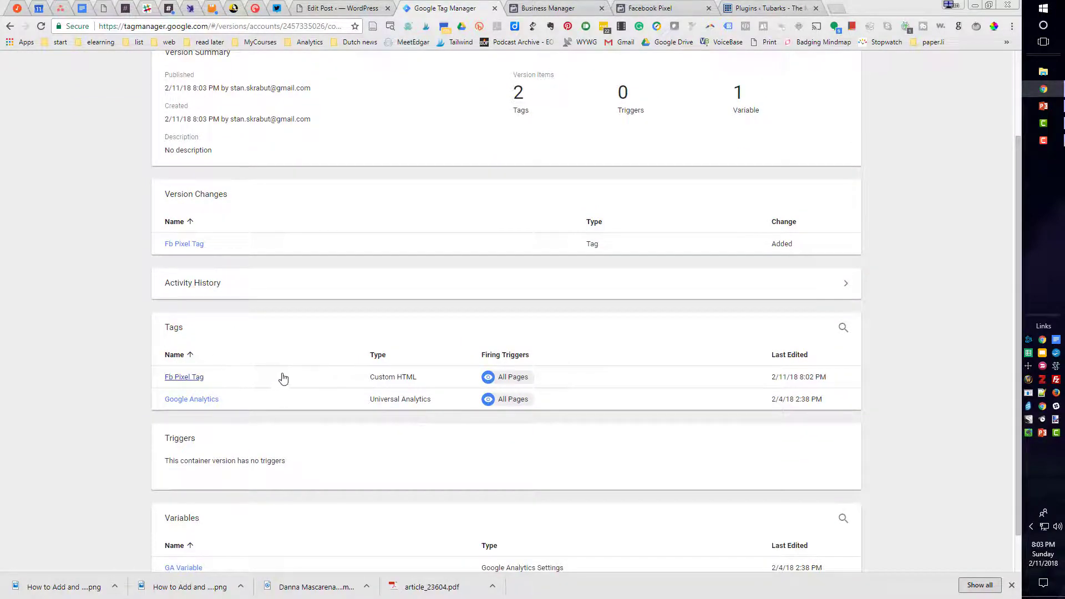
scroll(304, 380, "up", 2)
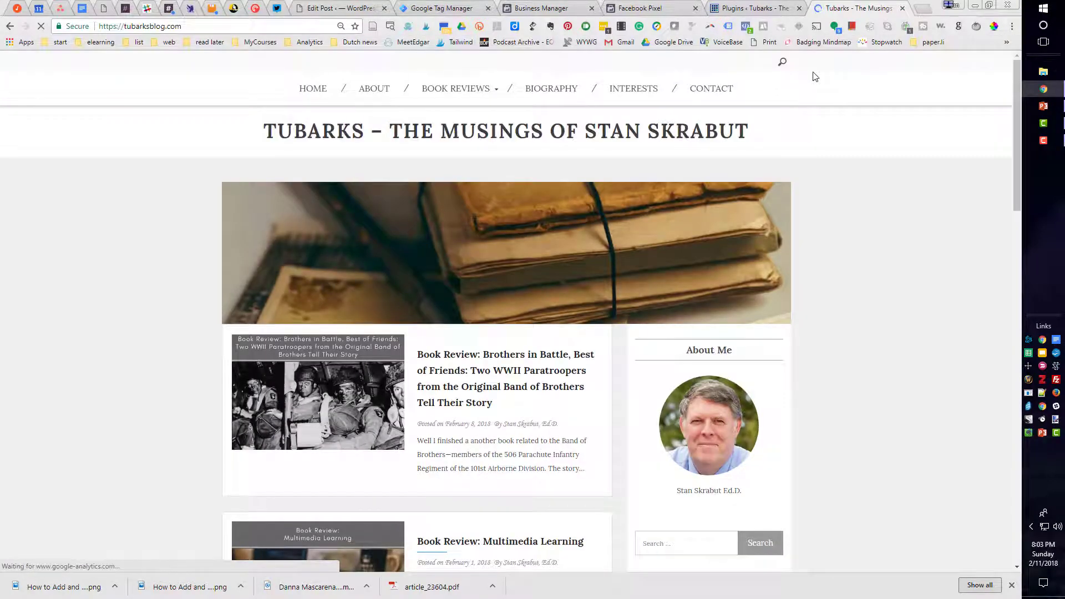
Step: Confirm with Pixel Helper that one Facebook pixel fires PageView, then return to WordPress Plugins
left_click(746, 27)
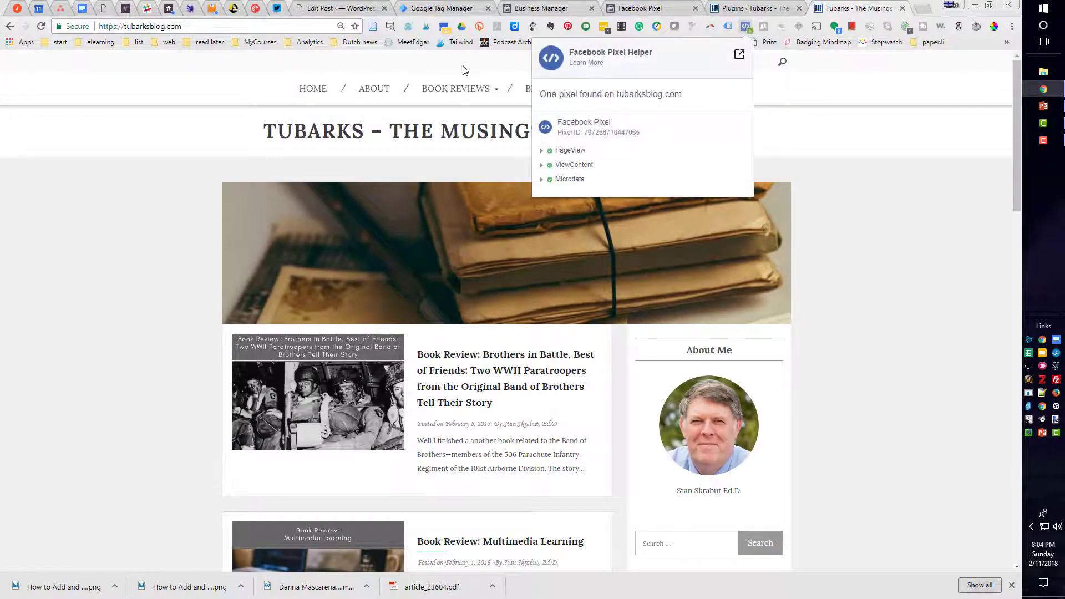
left_click(744, 26)
left_click(745, 25)
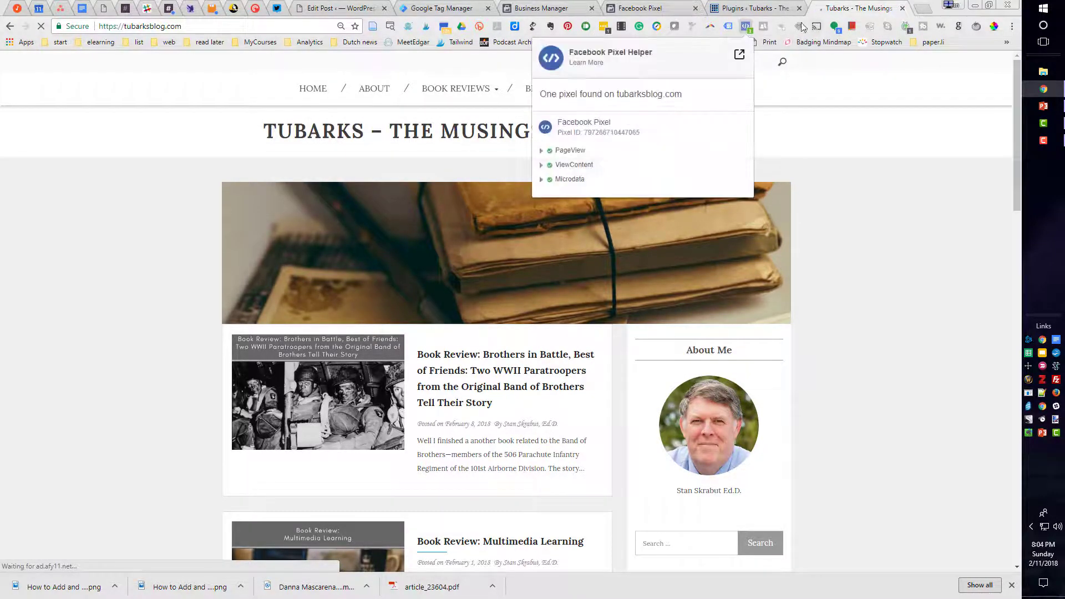
left_click(745, 26)
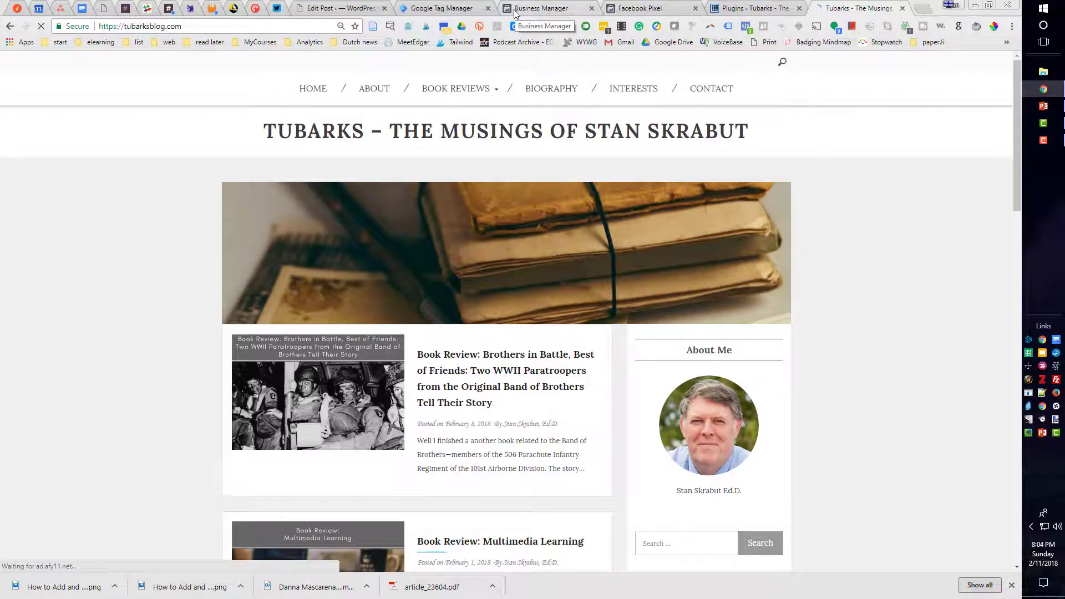
key("ctrl+shift+Tab")
Step: Deactivate the Head, Footer and Post Injections plugin and go back to the blog home page
scroll(214, 352, "down", 4)
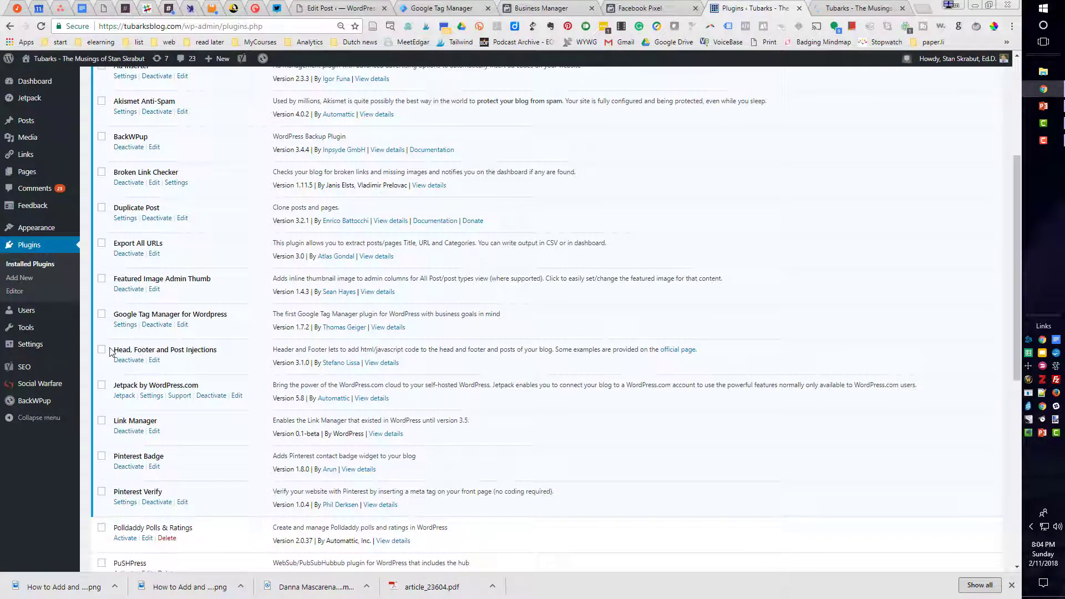
left_click(129, 360)
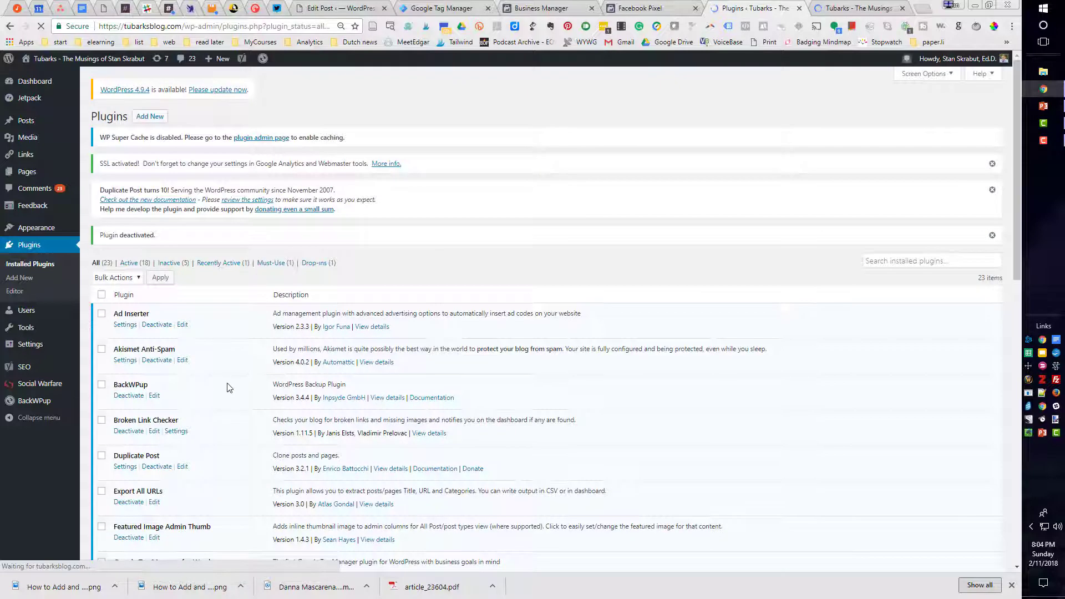
scroll(228, 387, "down", 4)
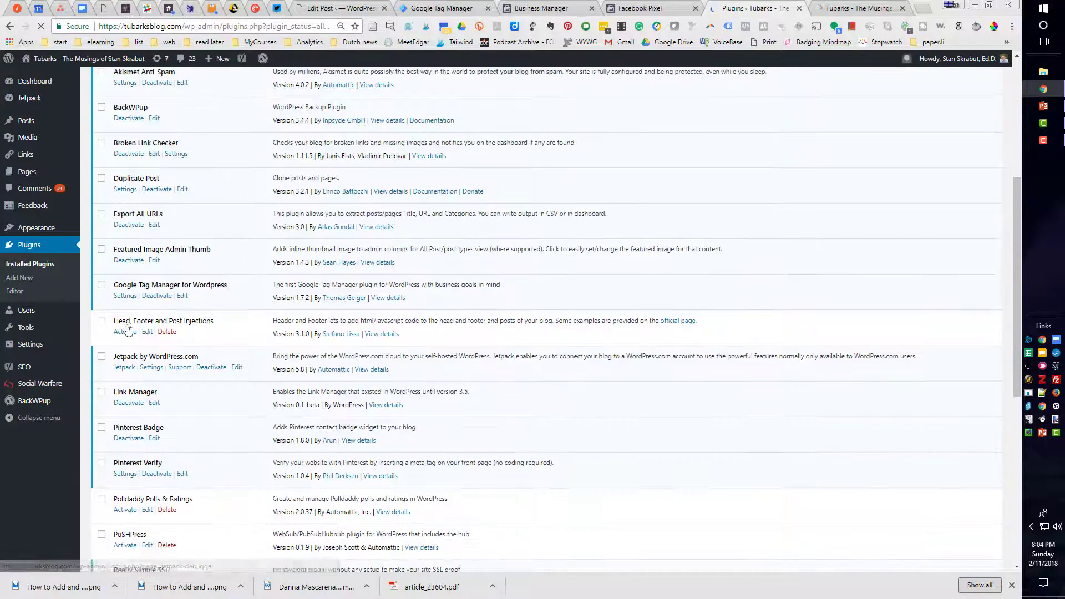
left_click(847, 8)
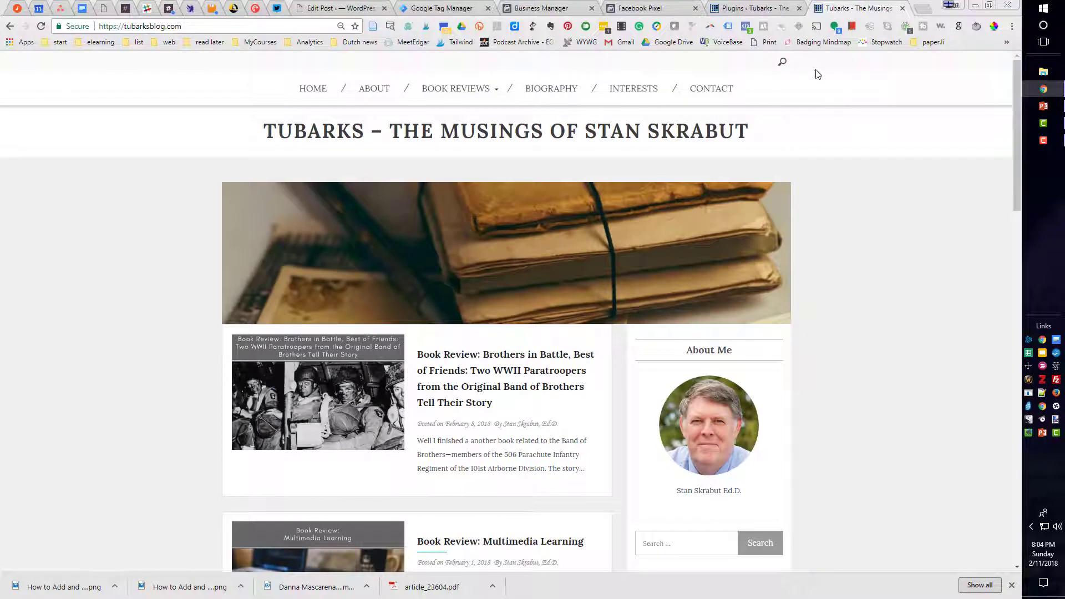
Step: Reload the blog and verify Pixel Helper still finds one pixel firing PageView
left_click(41, 26)
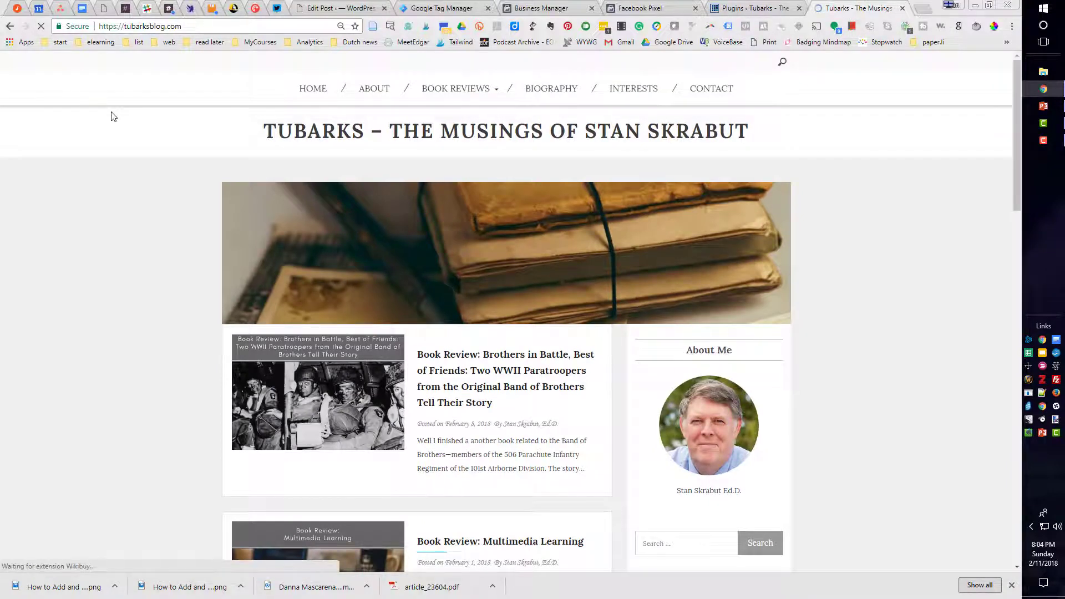
left_click(745, 26)
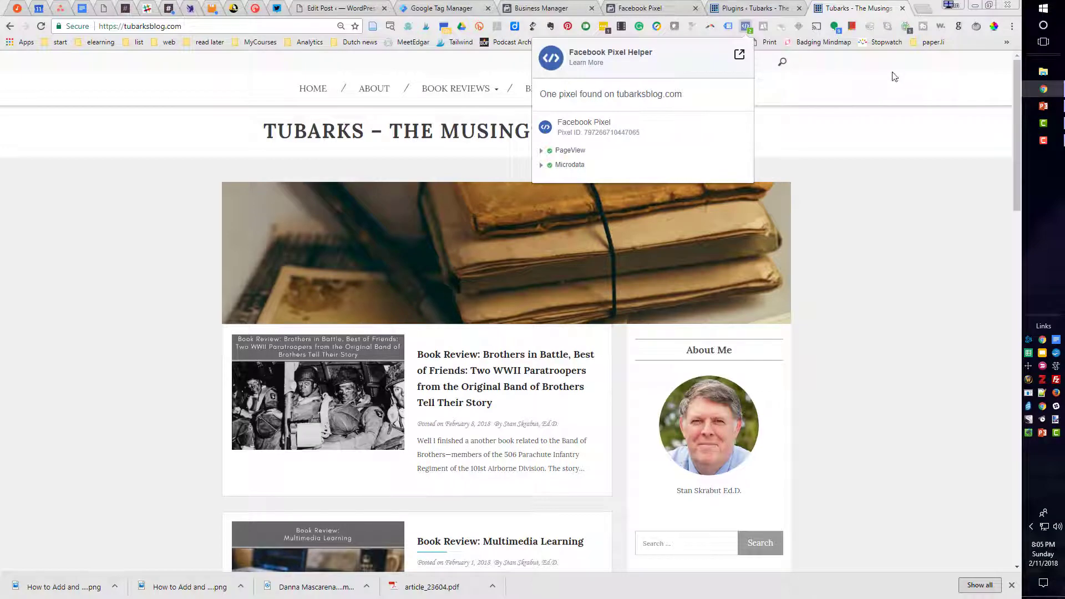
left_click(869, 105)
Step: Return to the WordPress Plugins page
left_click(735, 9)
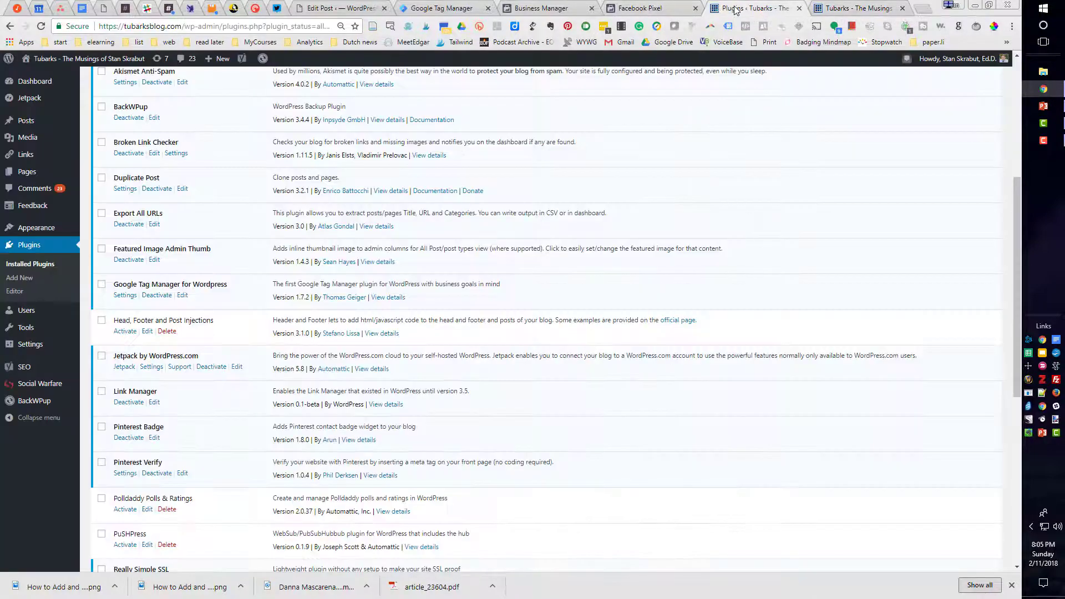